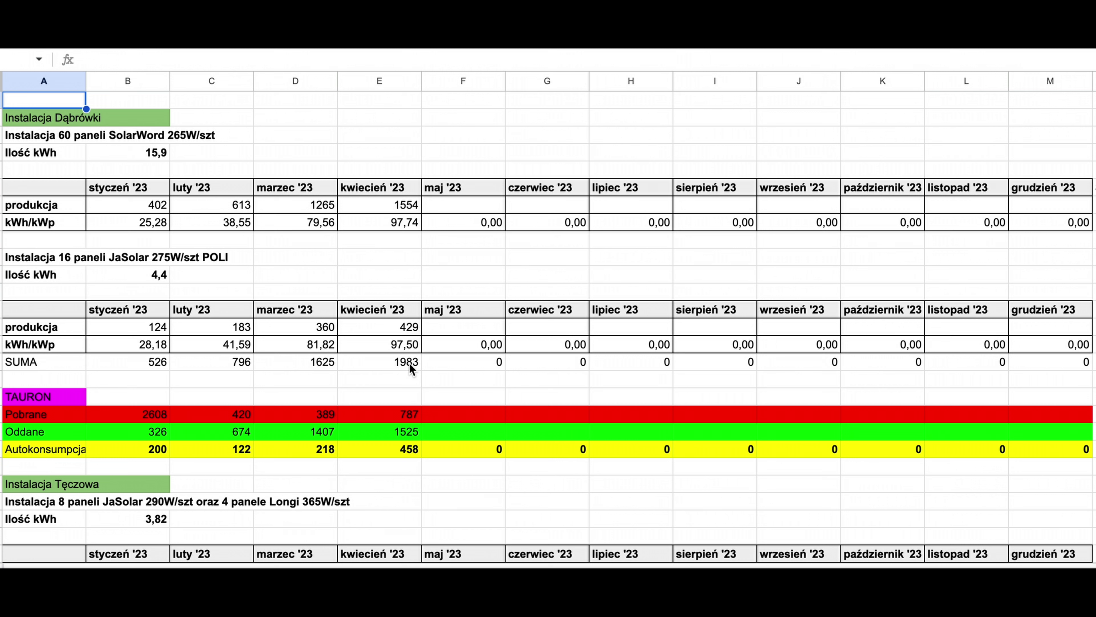
# Examine the 2023 monthly production, Tauron consumption, export and self-consumption figures for each solar installation.
pyautogui.scroll(-2, 410, 363)
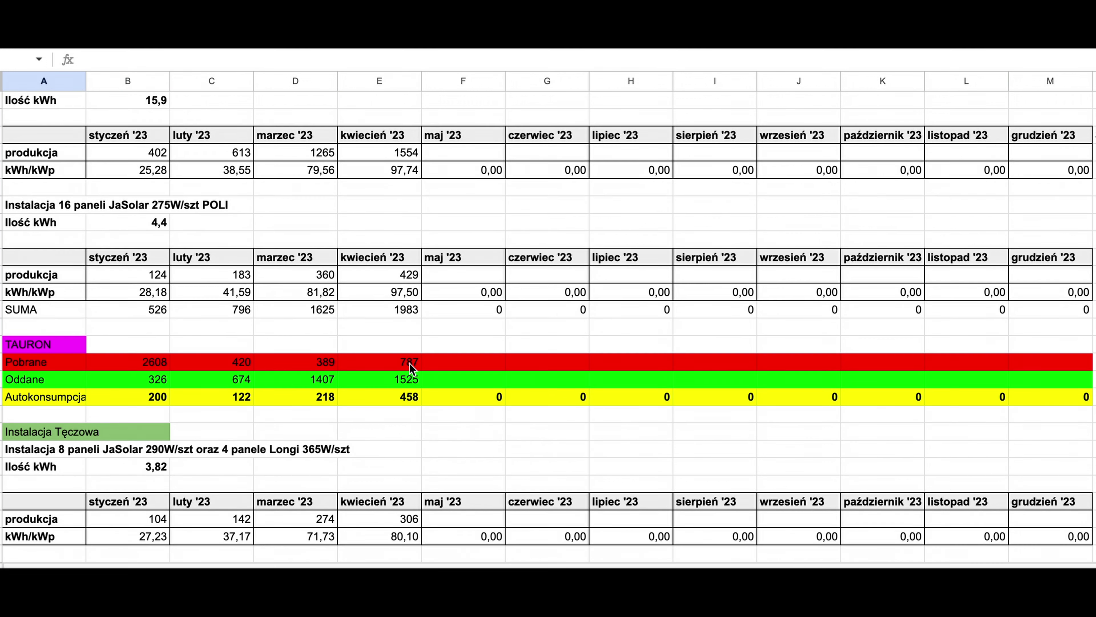
pyautogui.scroll(-5, 414, 363)
pyautogui.scroll(2, 417, 359)
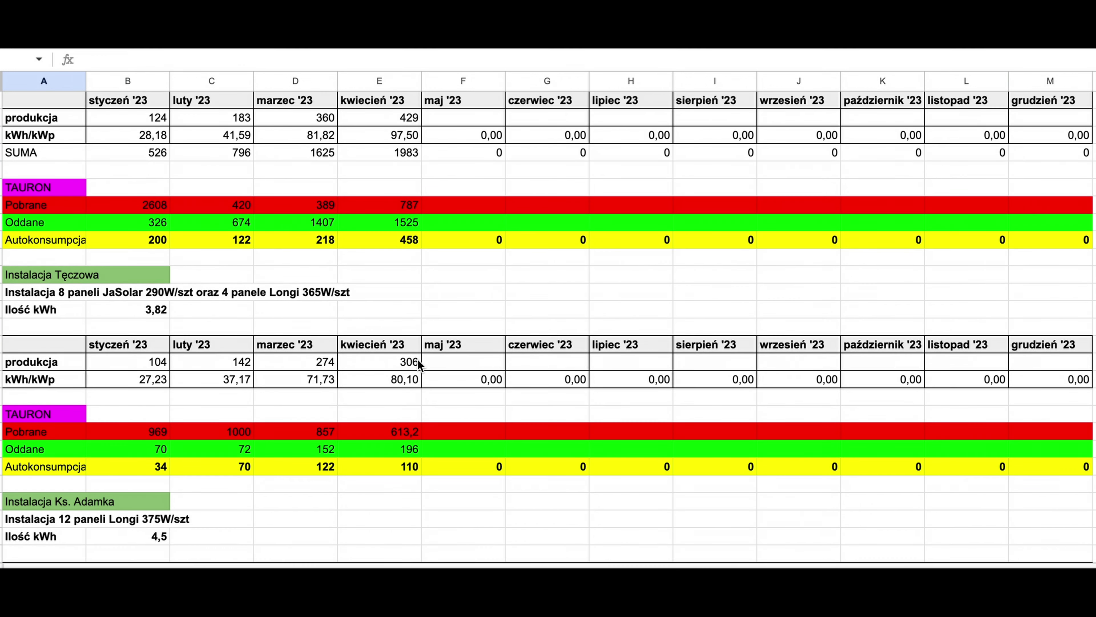
pyautogui.scroll(3, 417, 359)
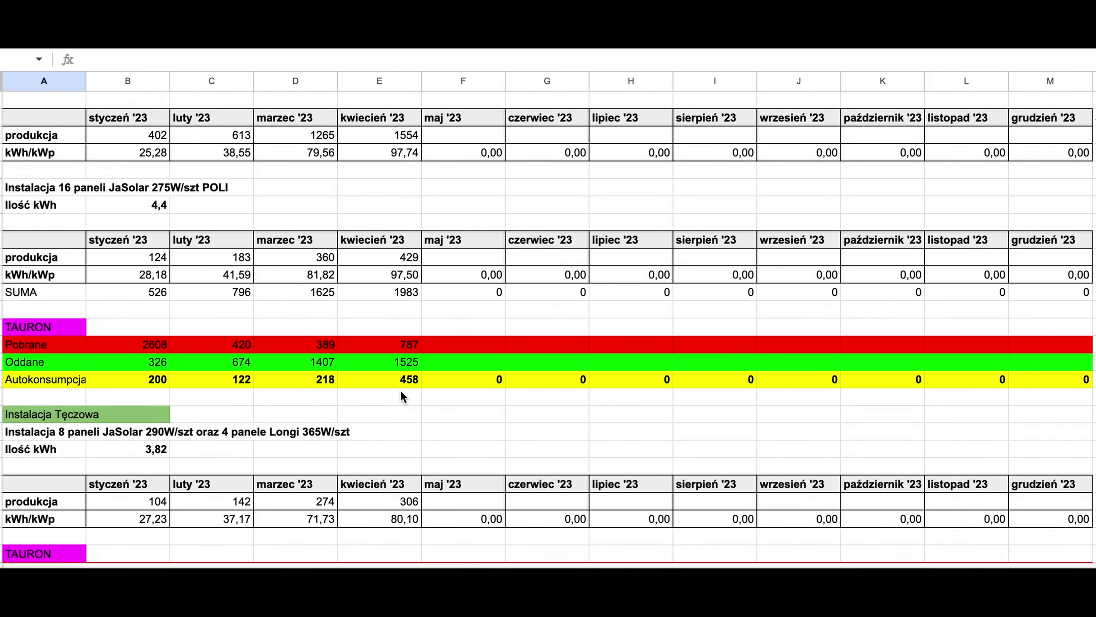
pyautogui.scroll(-3, 400, 391)
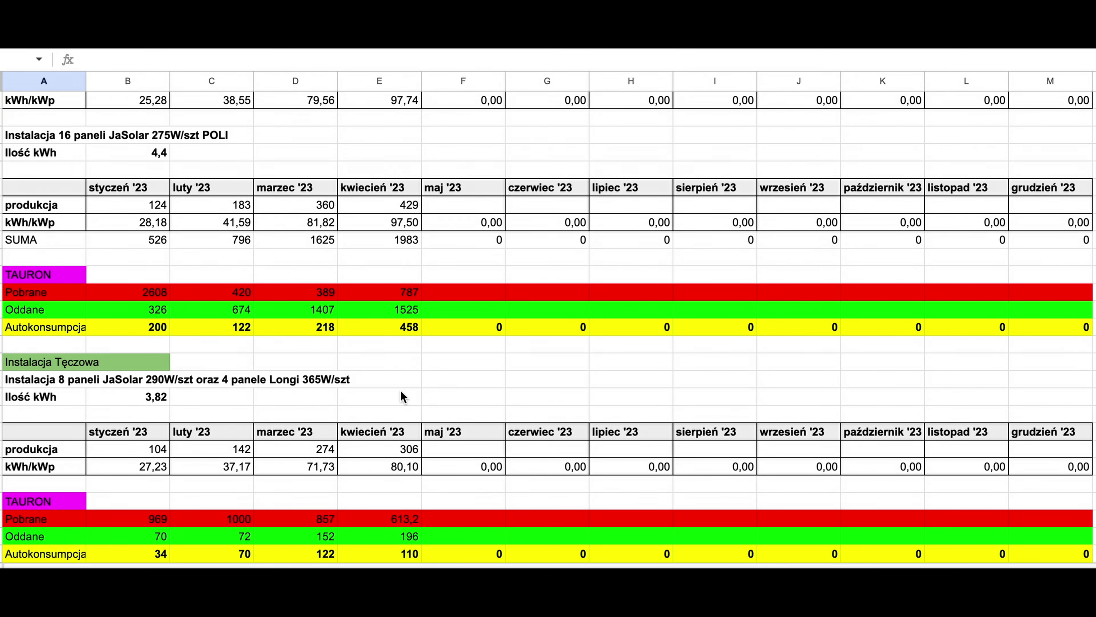
pyautogui.scroll(-5, 400, 391)
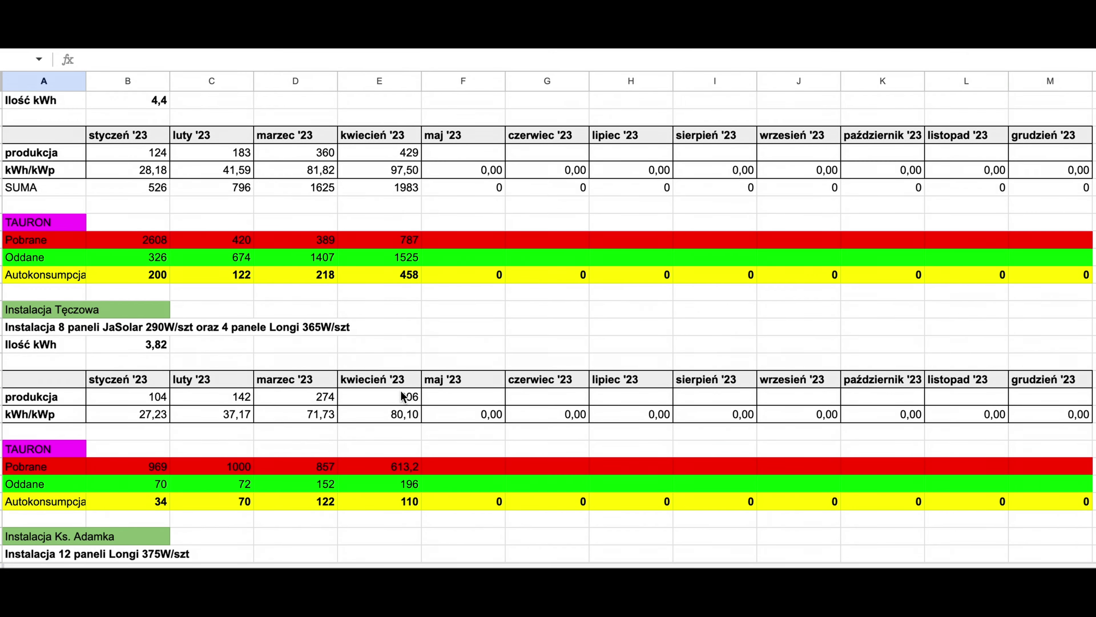
pyautogui.scroll(-3, 401, 390)
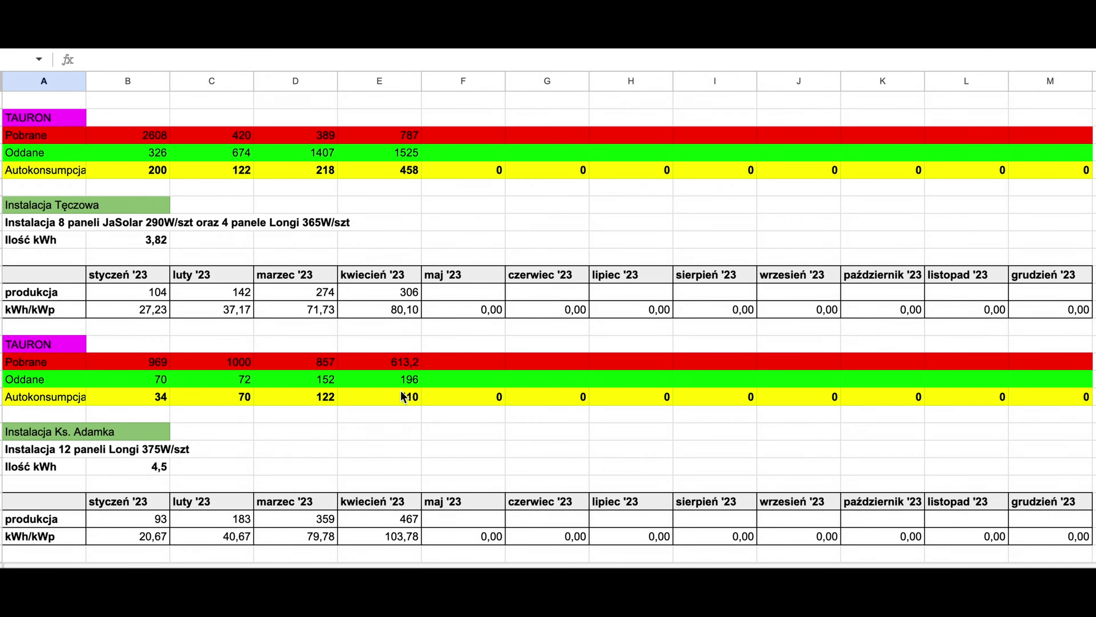
pyautogui.scroll(-2, 403, 395)
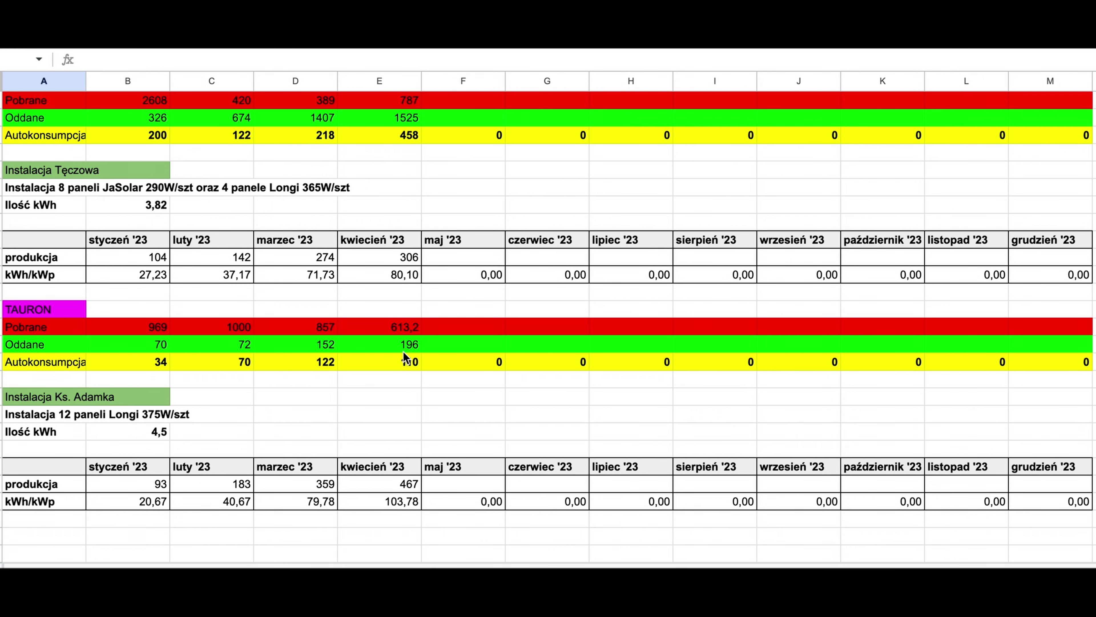
pyautogui.scroll(-3, 404, 351)
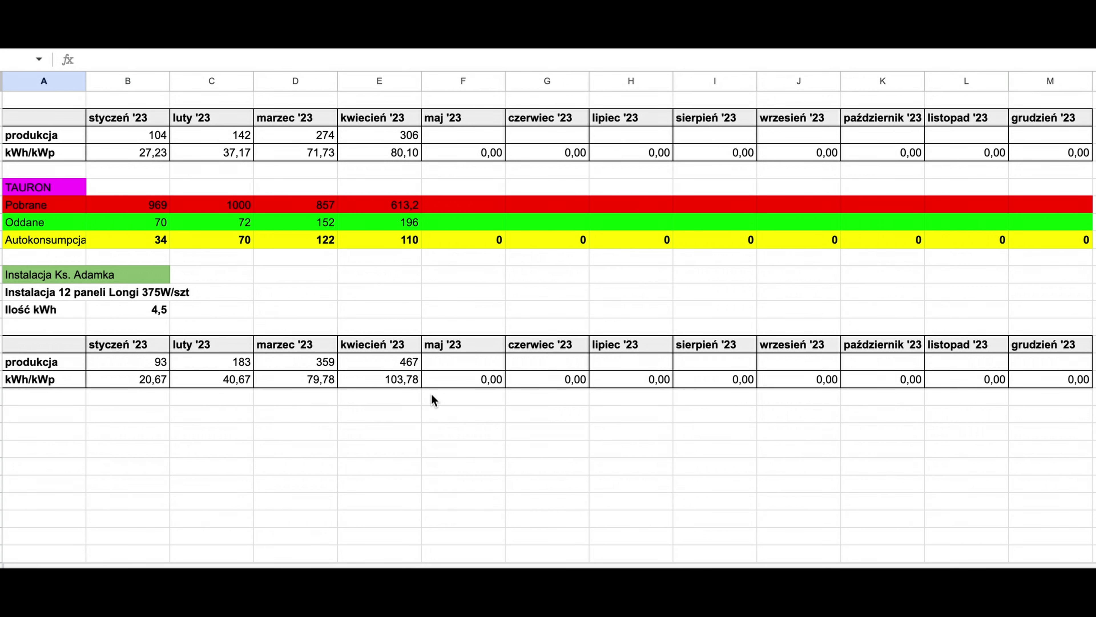
# Examine the SUMA column of the 2023 sheet and the monthly 2022 results of the installations.
pyautogui.scroll(2, 432, 394)
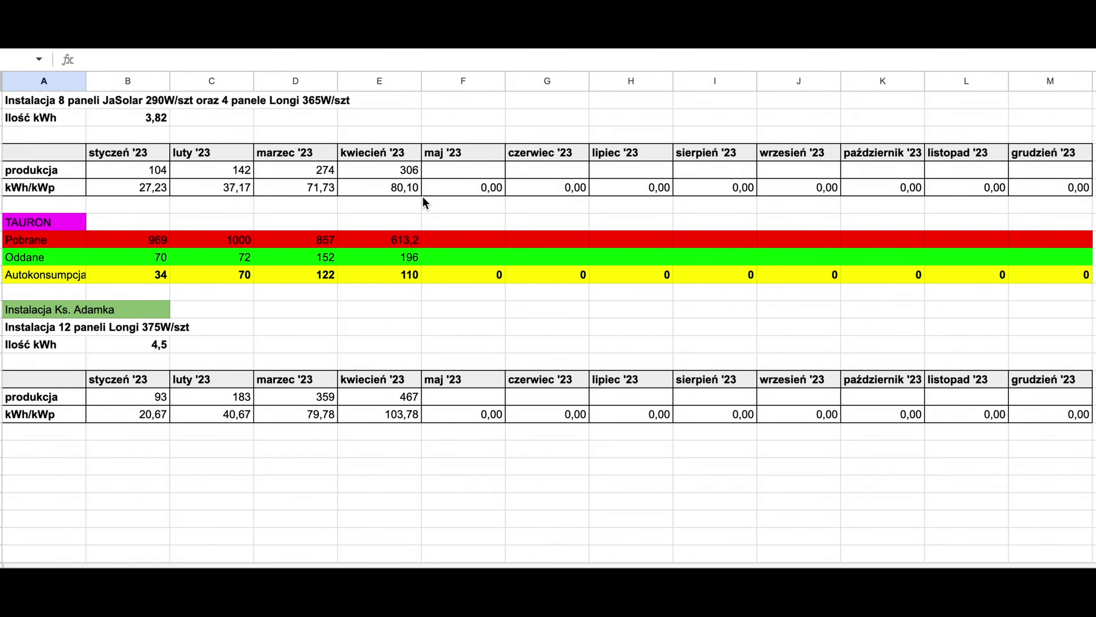
pyautogui.scroll(5, 422, 196)
pyautogui.hscroll(1, 422, 196)
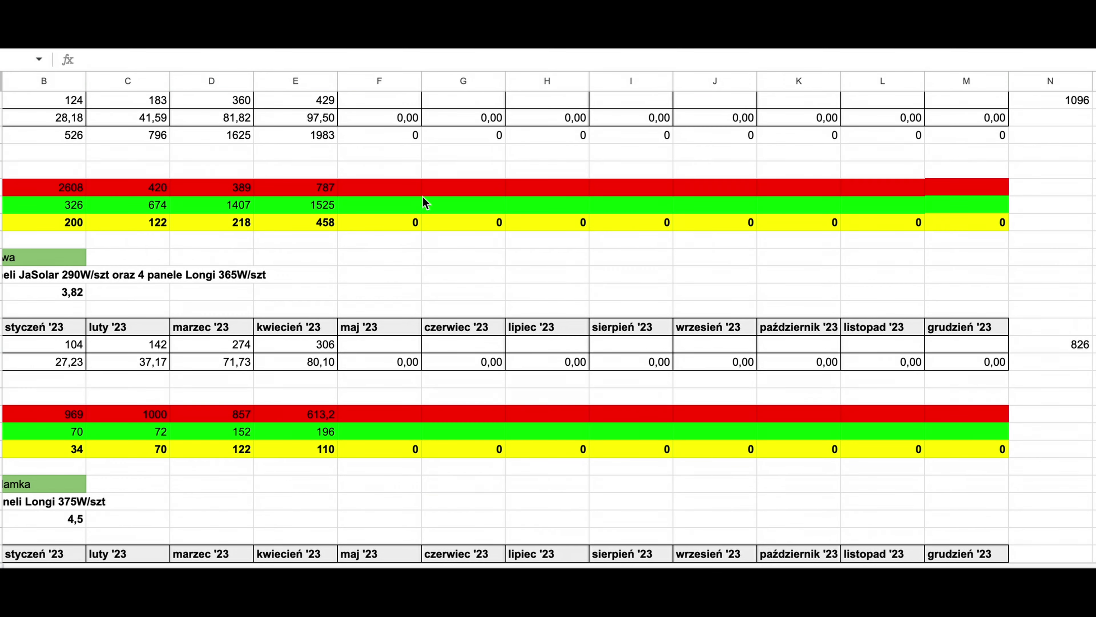
pyautogui.scroll(5, 423, 196)
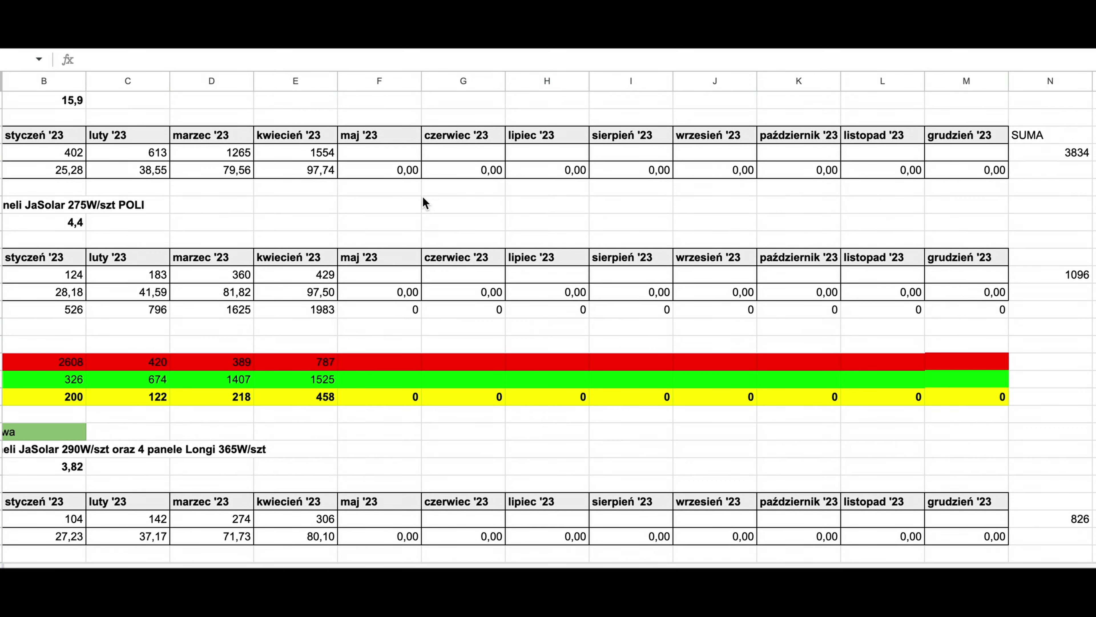
pyautogui.scroll(2, 422, 196)
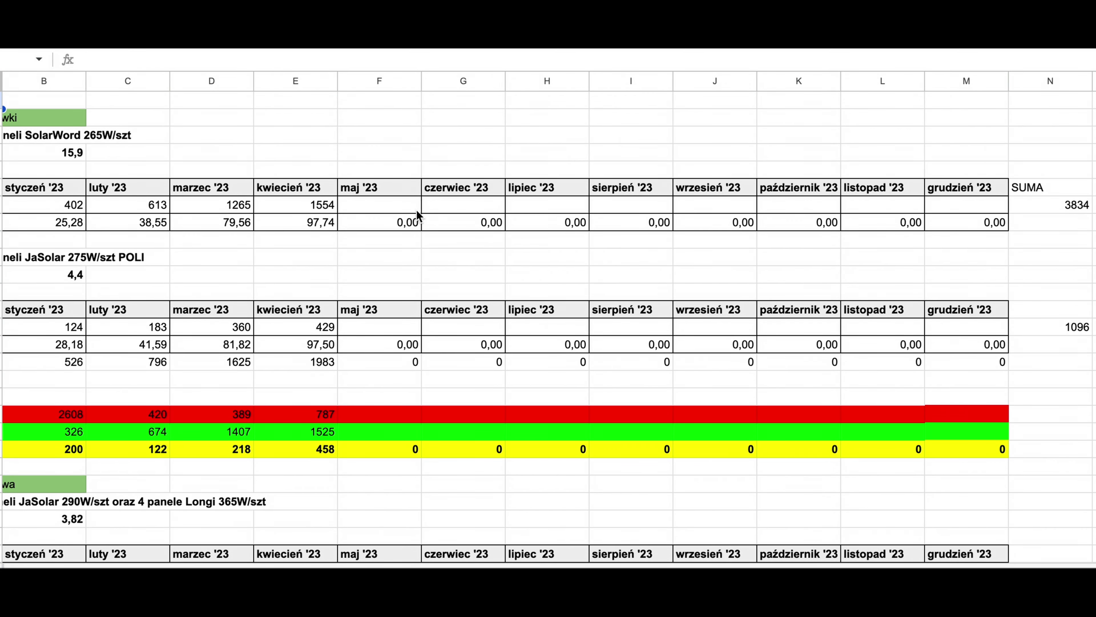
pyautogui.hscroll(-1, 416, 209)
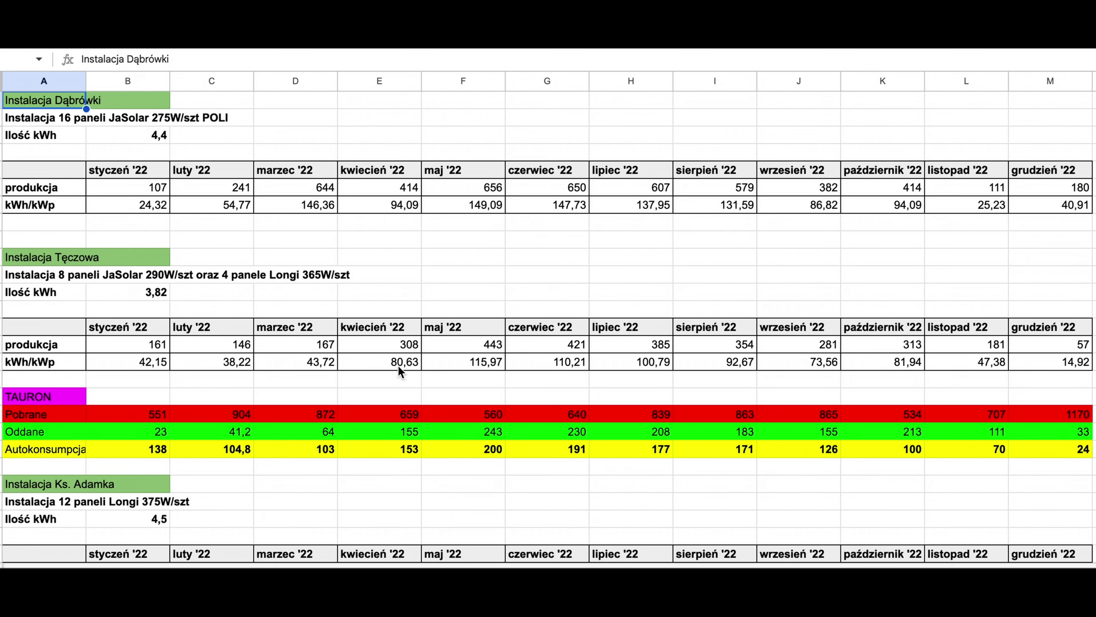
pyautogui.scroll(-5, 399, 367)
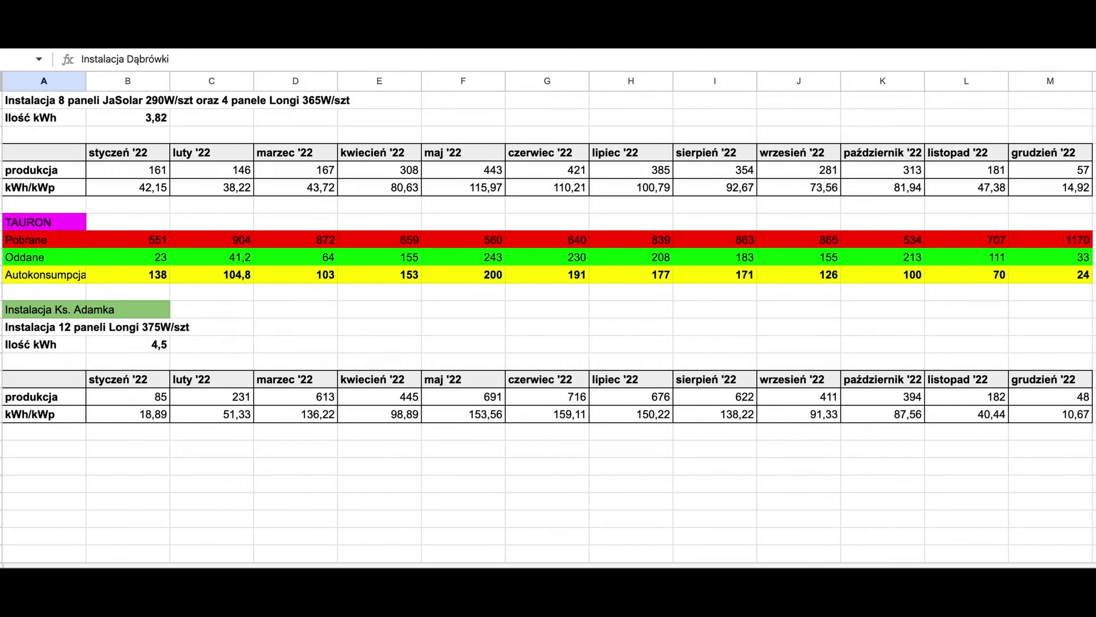
# Switch to the Tauron eLicznik energy page and highlight the April 2023 totals for consumed and returned energy.
pyautogui.hotkey('ctrl', 'shift', 'pagedown')
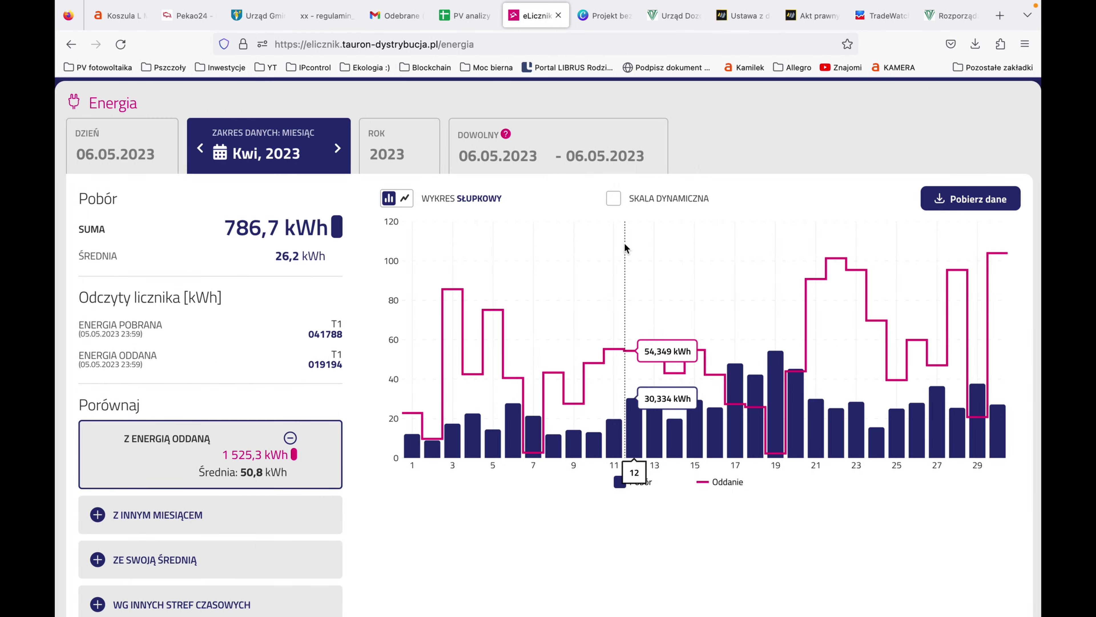
pyautogui.moveTo(513, 247)
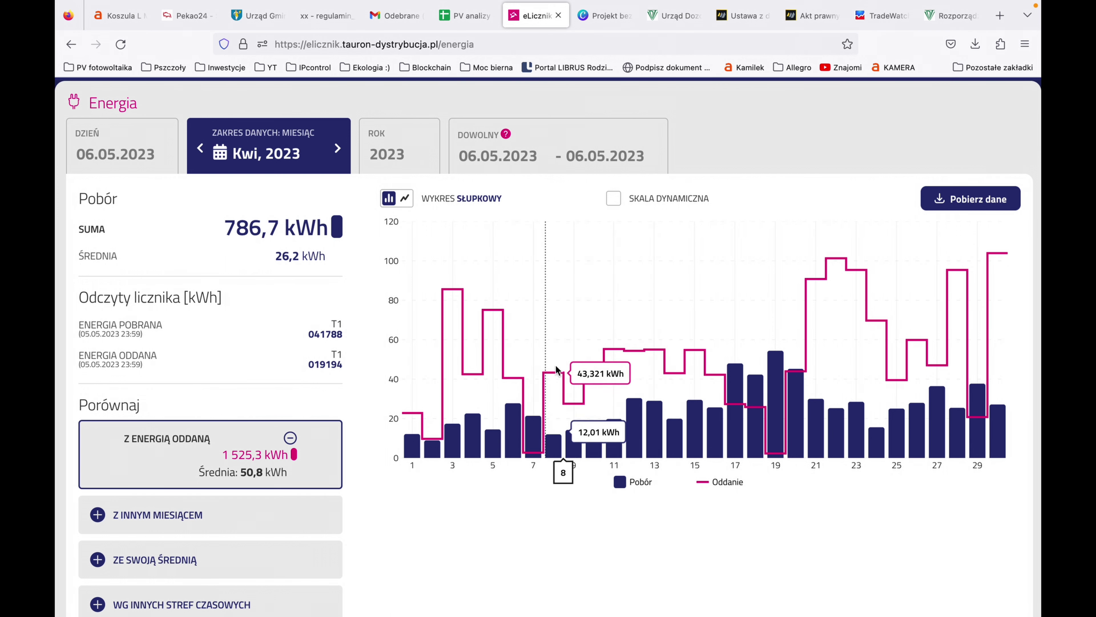
pyautogui.moveTo(532, 367)
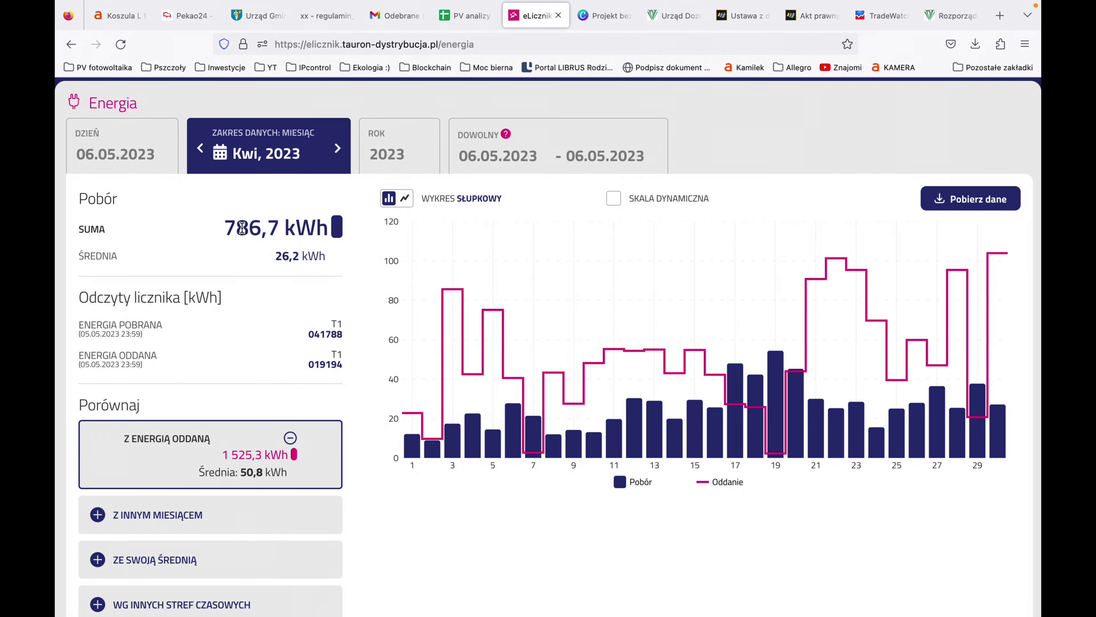
pyautogui.moveTo(223, 226)
pyautogui.mouseDown()
pyautogui.moveTo(272, 225)
pyautogui.moveTo(225, 228)
pyautogui.mouseUp()
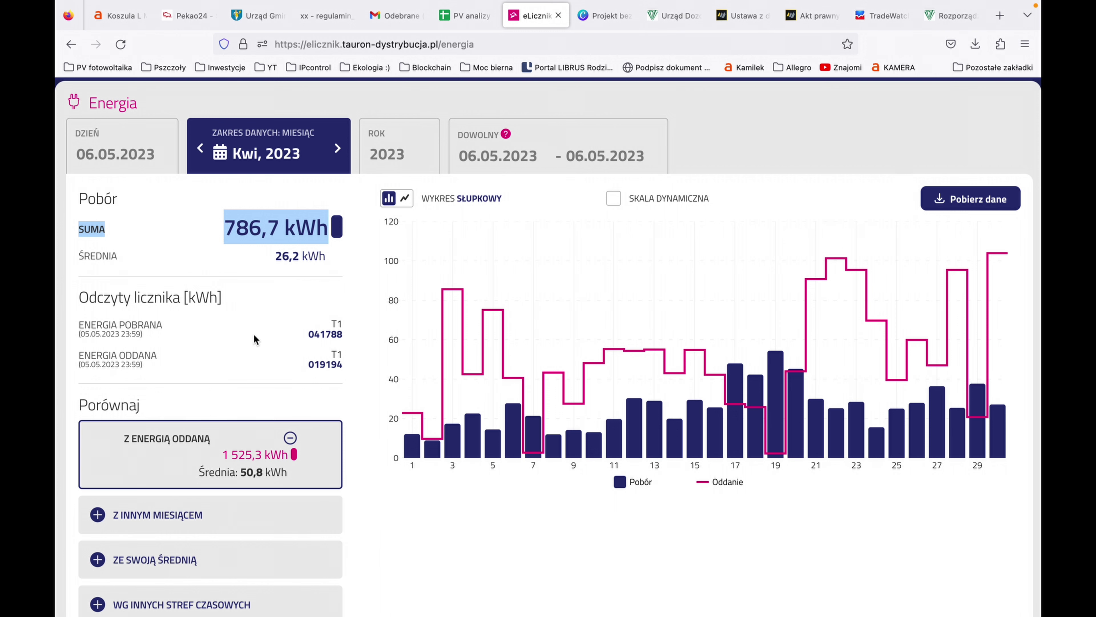
pyautogui.moveTo(223, 454); pyautogui.dragTo(290, 456)
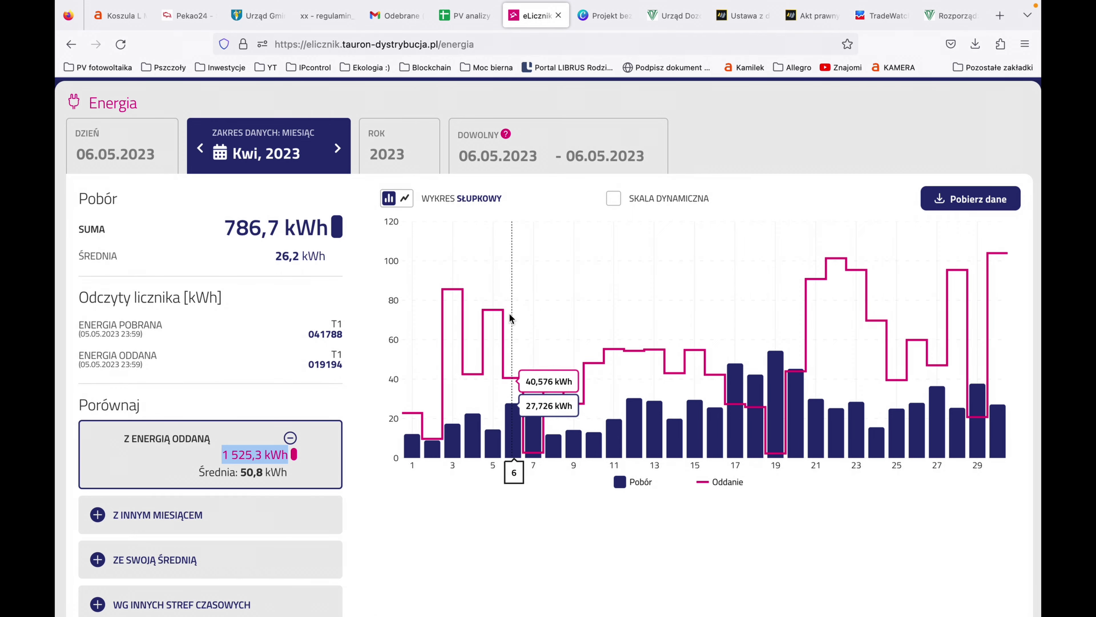
# Open the data download form for 01.04.2023 to 30.04.2023 and choose the returned energy (oddanie) data type.
pyautogui.click(971, 199)
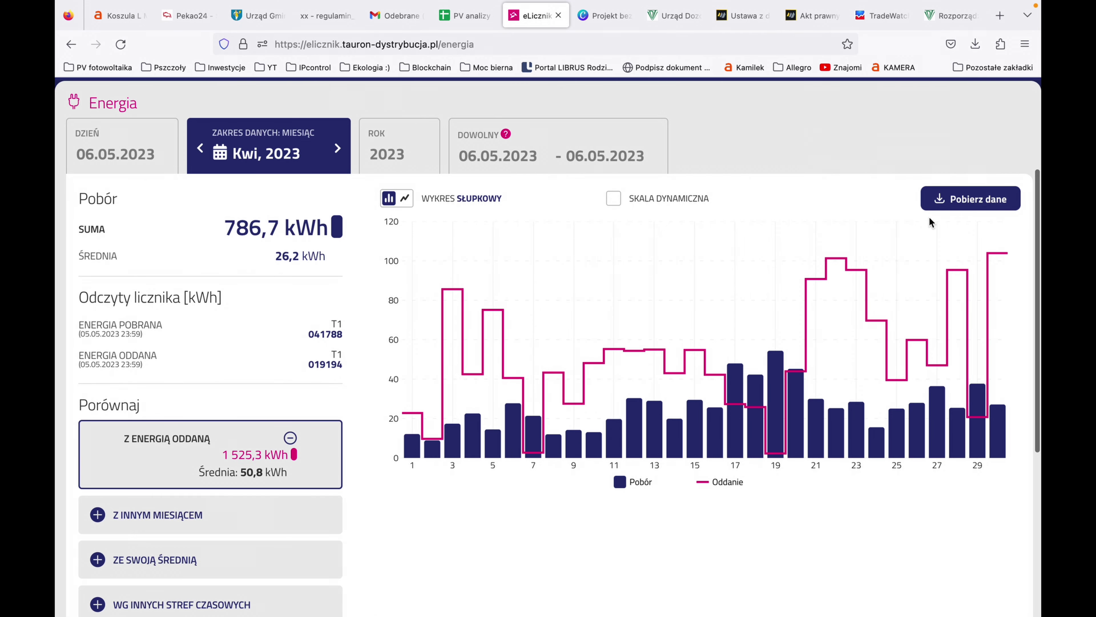
pyautogui.click(939, 201)
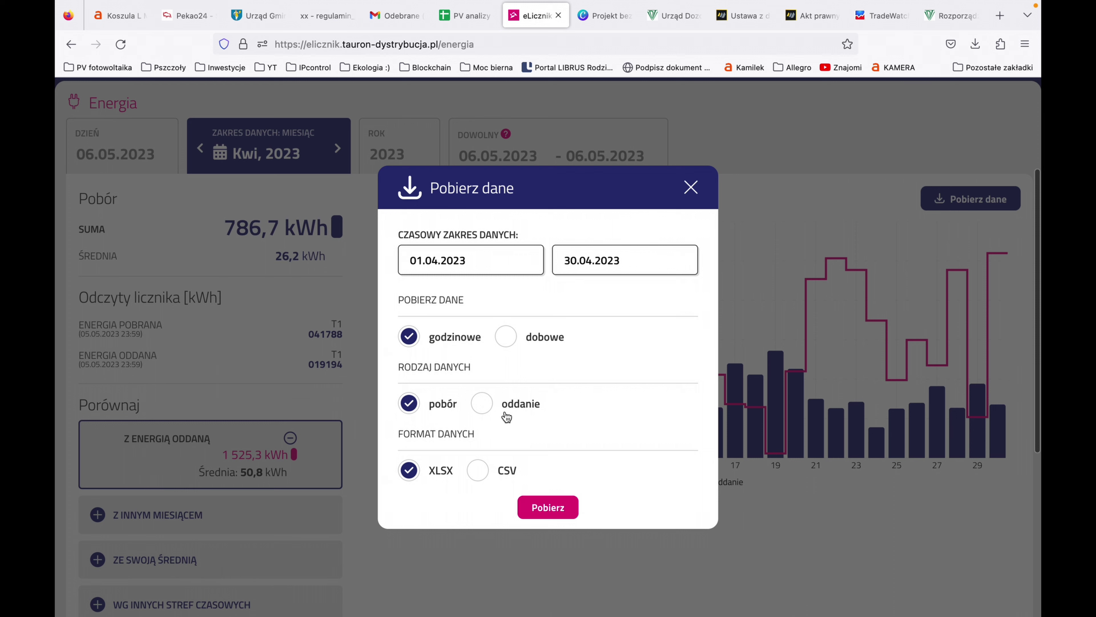
pyautogui.click(482, 406)
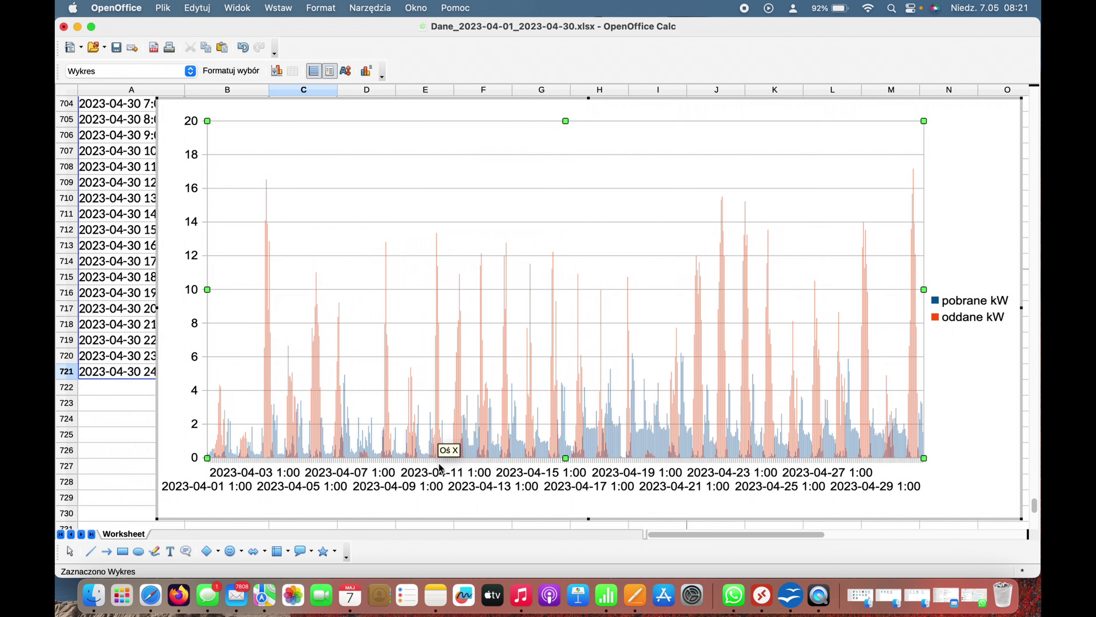
# Examine the April chart of consumed and returned power in OpenOffice Calc along its time axis, and undo the last chart change.
pyautogui.moveTo(387, 461)
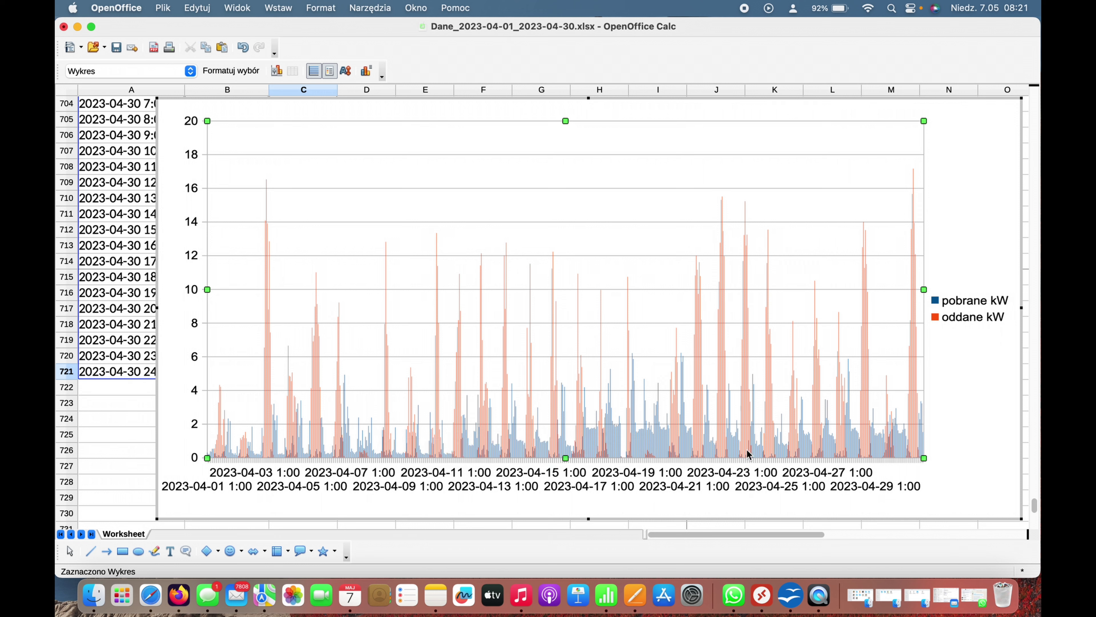
pyautogui.moveTo(891, 455)
pyautogui.click(174, 117)
pyautogui.press('super+z')
# Return to the start of the hourly data and select the consumed power value for 2023-04-01 7:00.
pyautogui.scroll(20, 387, 253)
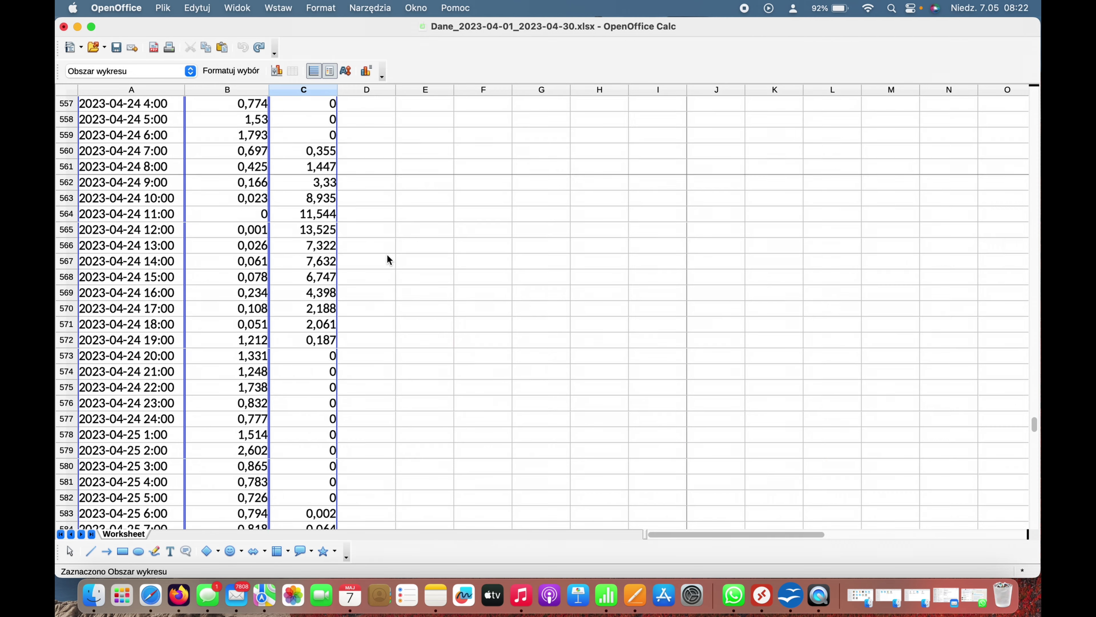
pyautogui.scroll(20, 386, 255)
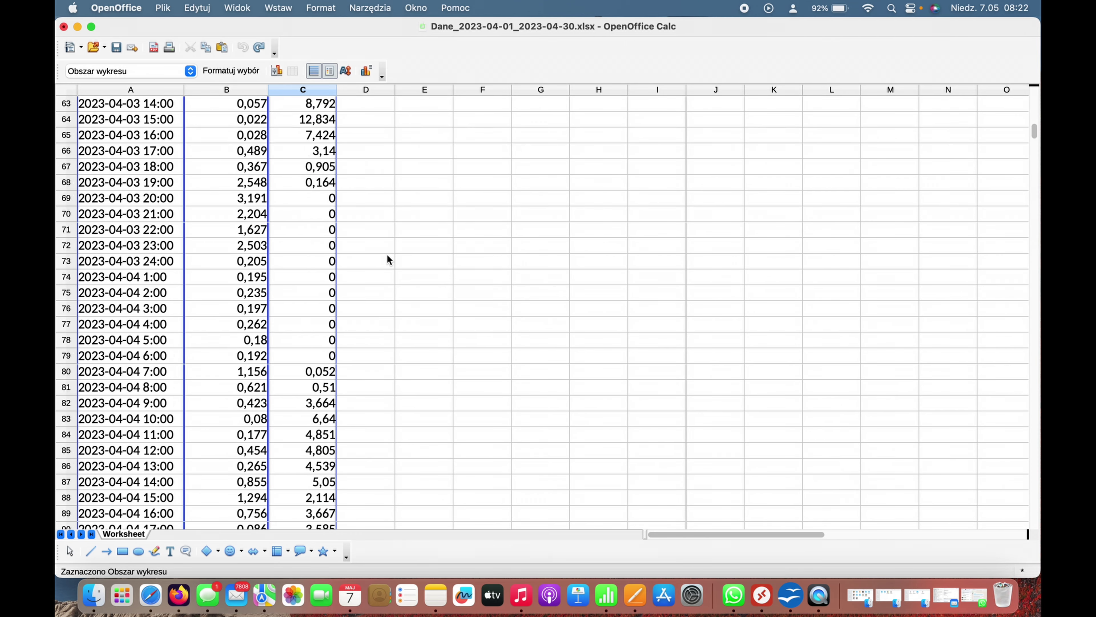
pyautogui.click(243, 150)
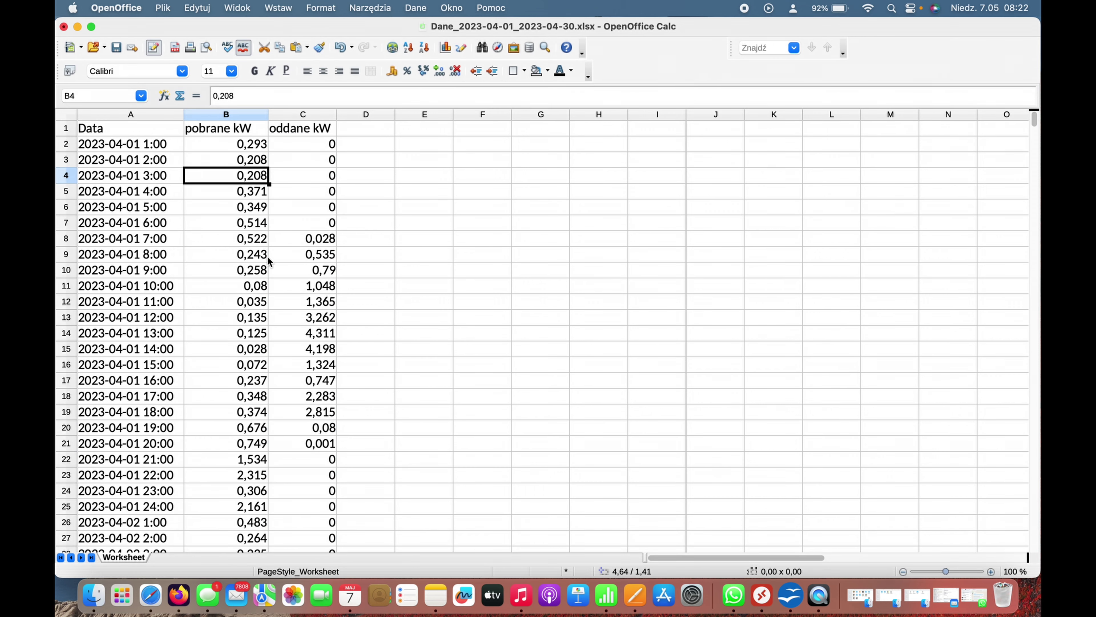
pyautogui.click(244, 239)
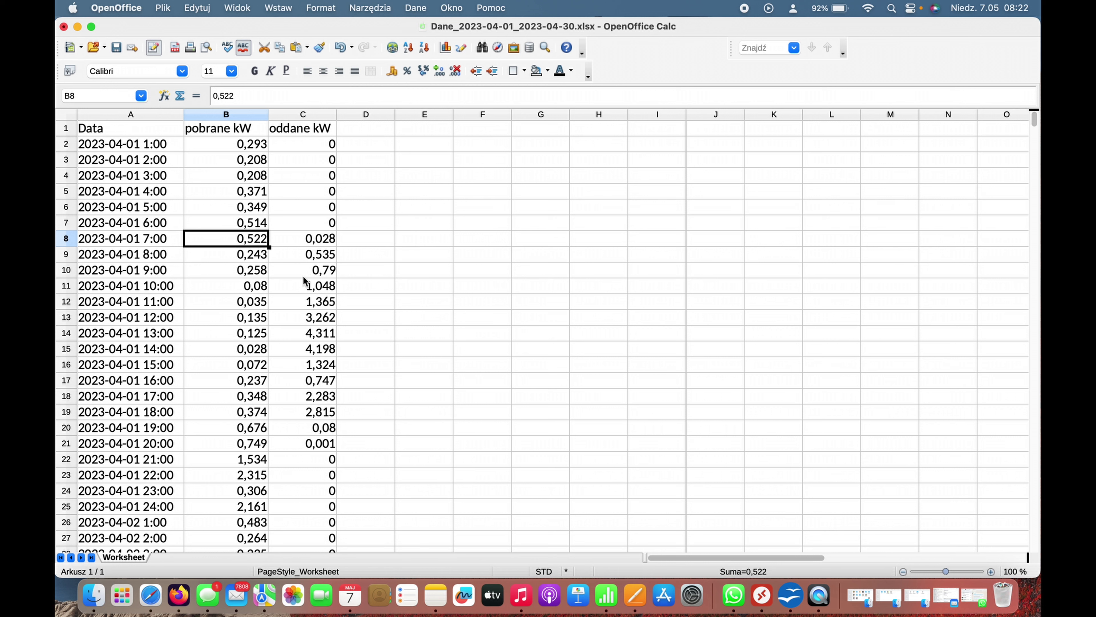
pyautogui.scroll(-8, 275, 418)
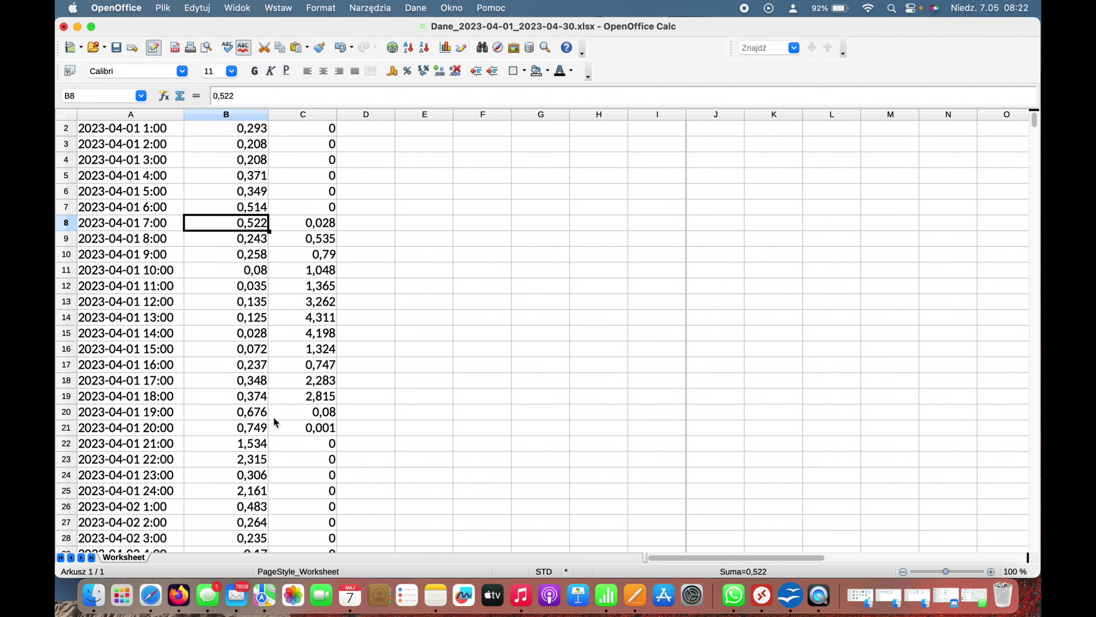
pyautogui.scroll(-1, 274, 421)
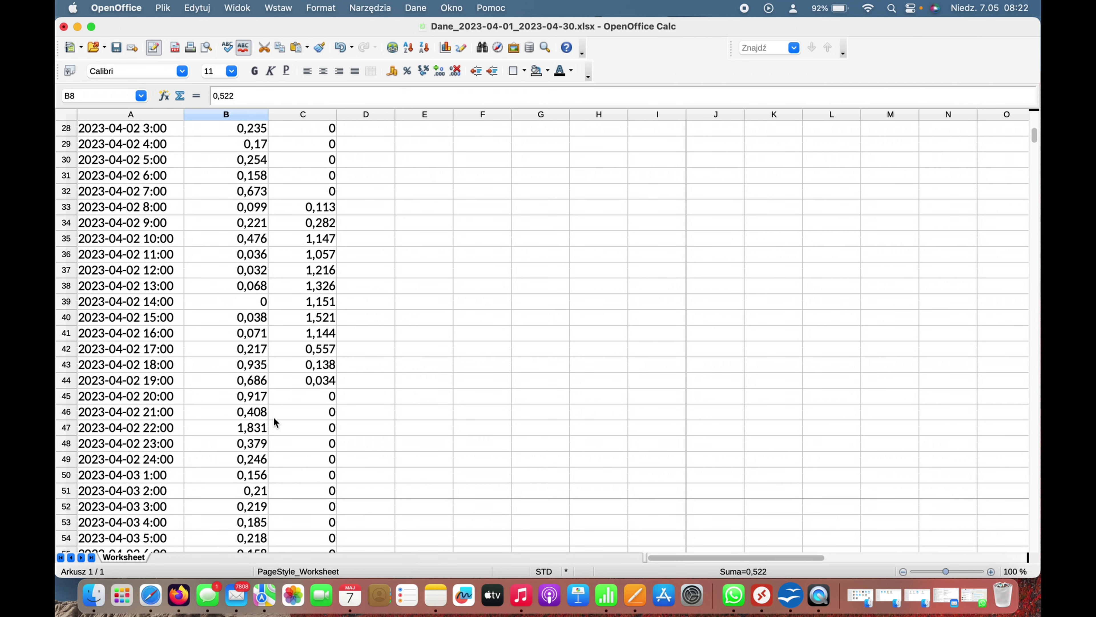
pyautogui.scroll(-5, 275, 421)
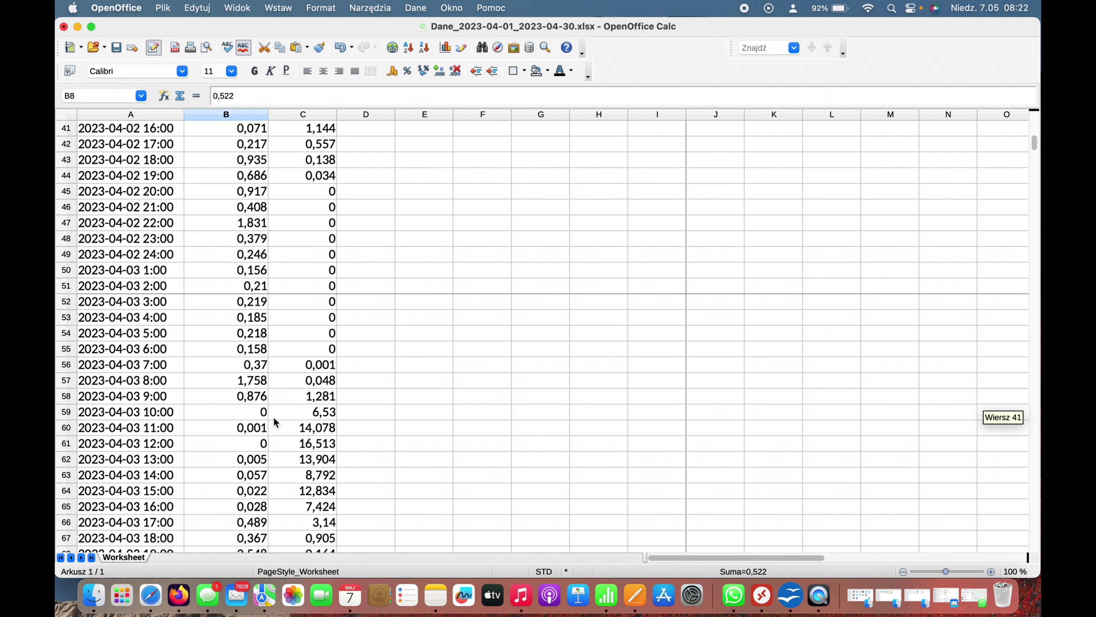
pyautogui.scroll(-4, 273, 417)
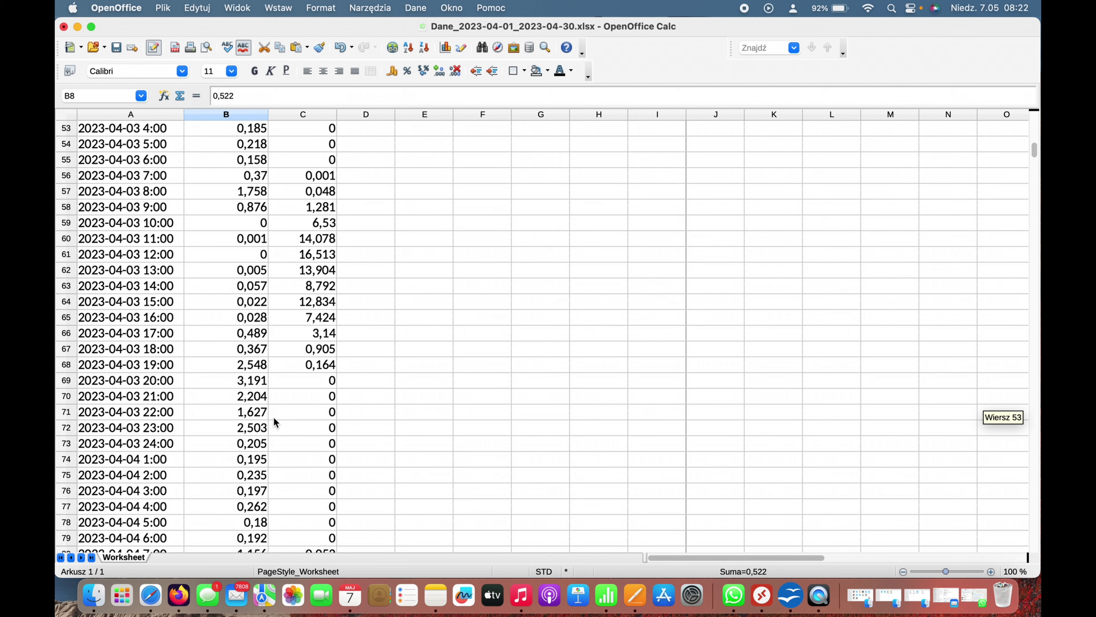
pyautogui.scroll(-7, 273, 417)
pyautogui.scroll(-6, 274, 417)
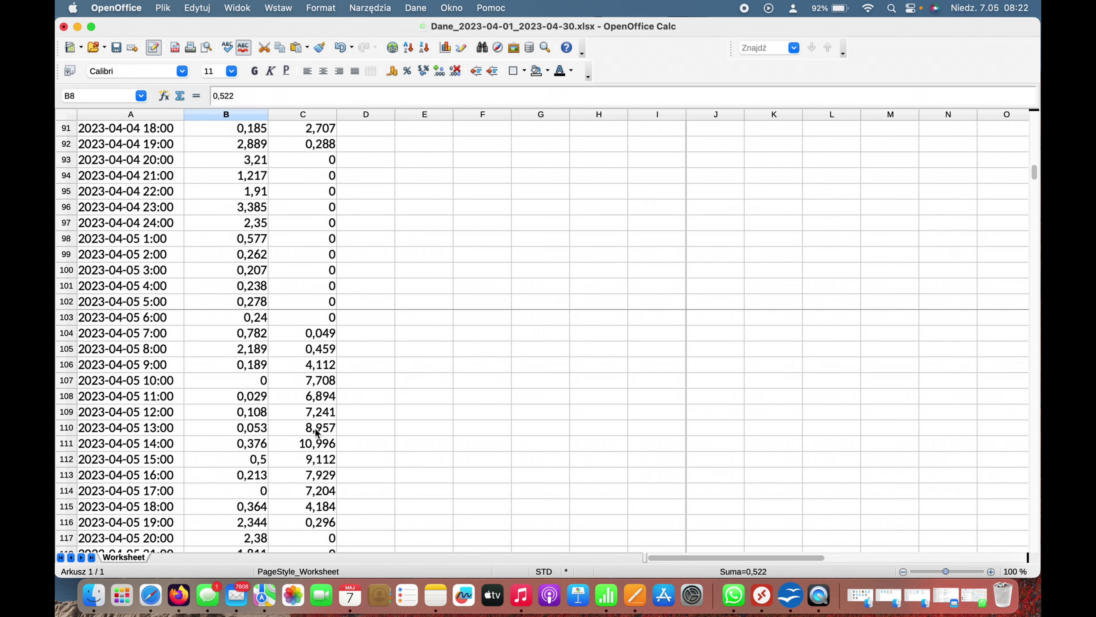
pyautogui.click(264, 428)
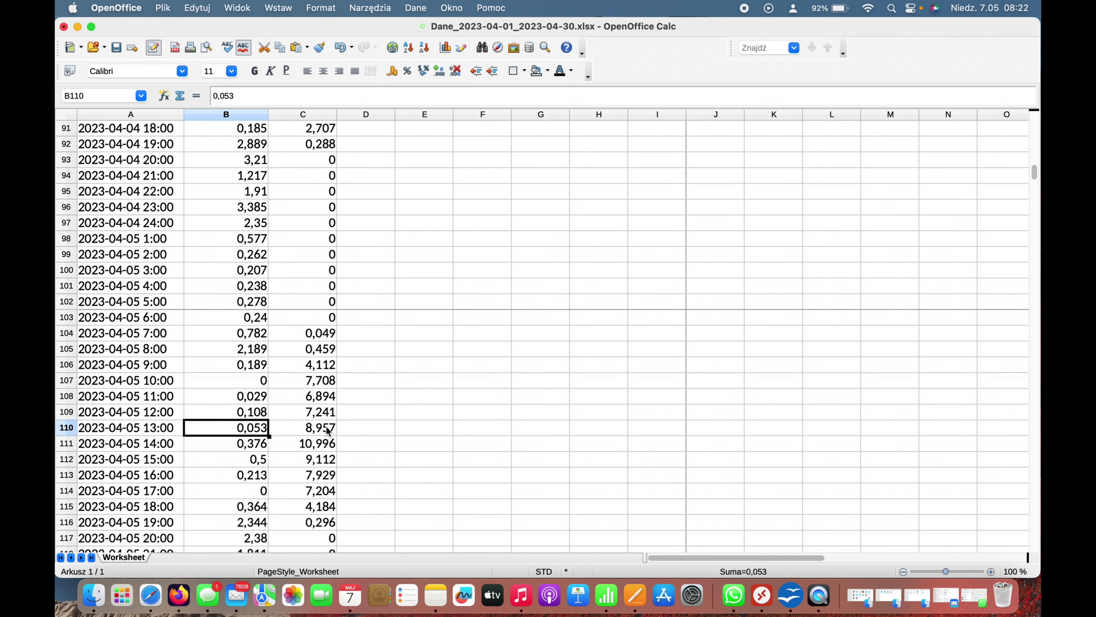